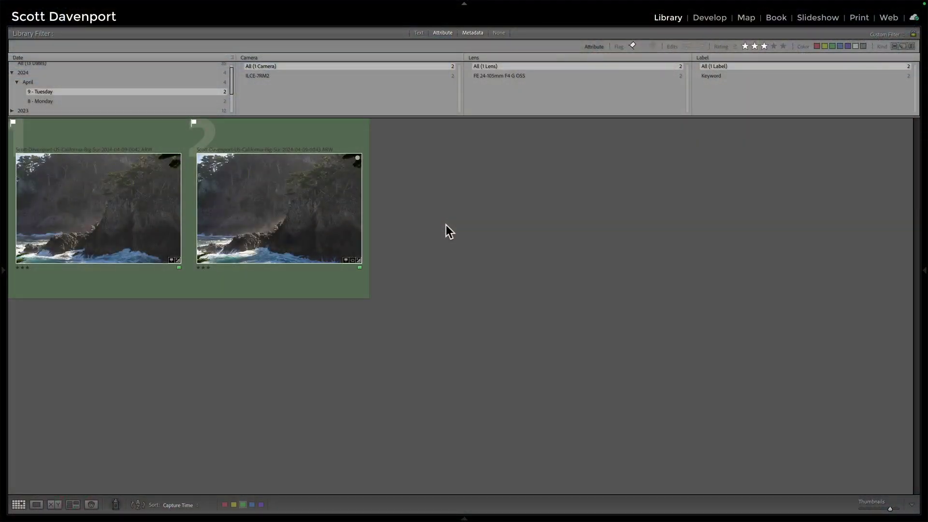
key("c")
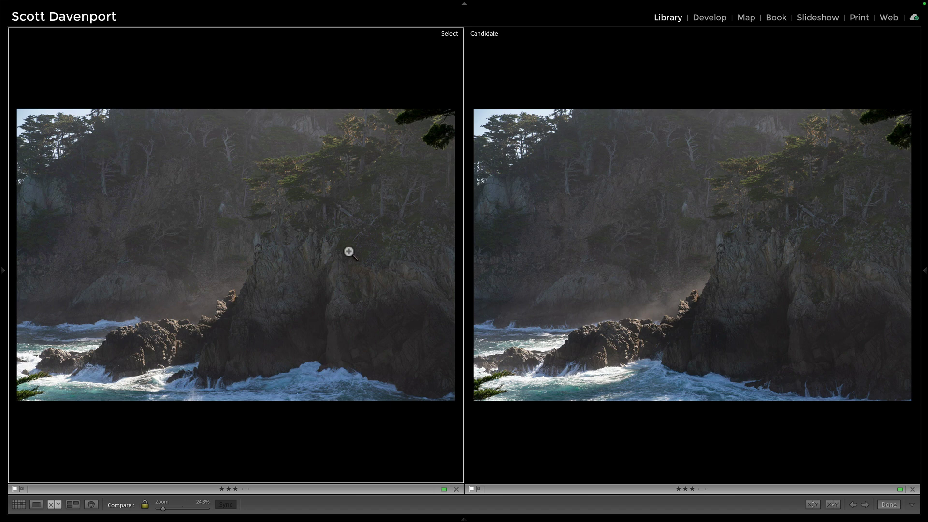
key("g")
Send both selected Big Sur frames from Lightroom to Photoshop via Edit In > Open as Layers
right_click(235, 213)
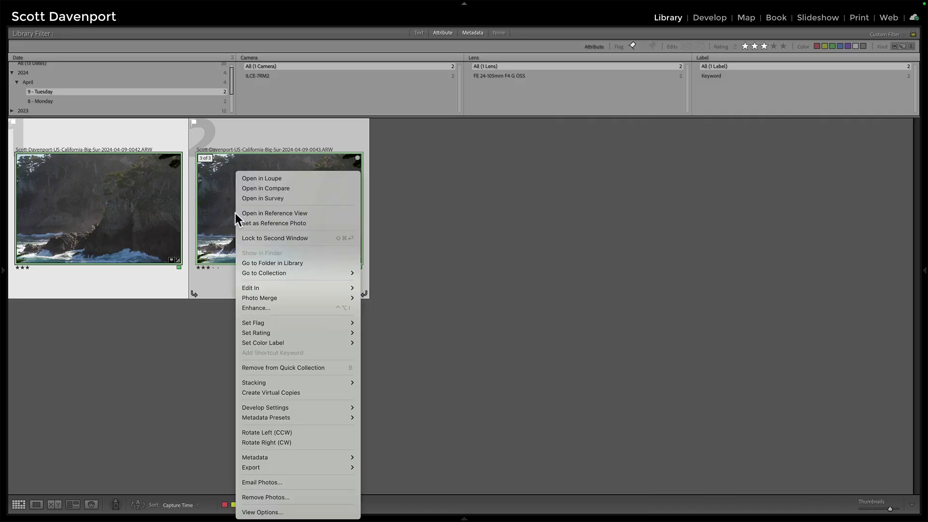
mouse_move(256, 288)
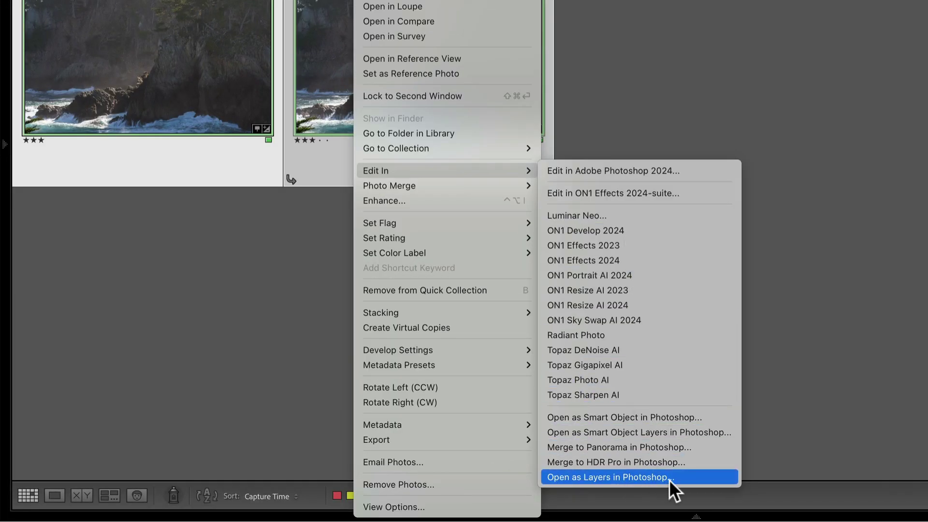
left_click(676, 478)
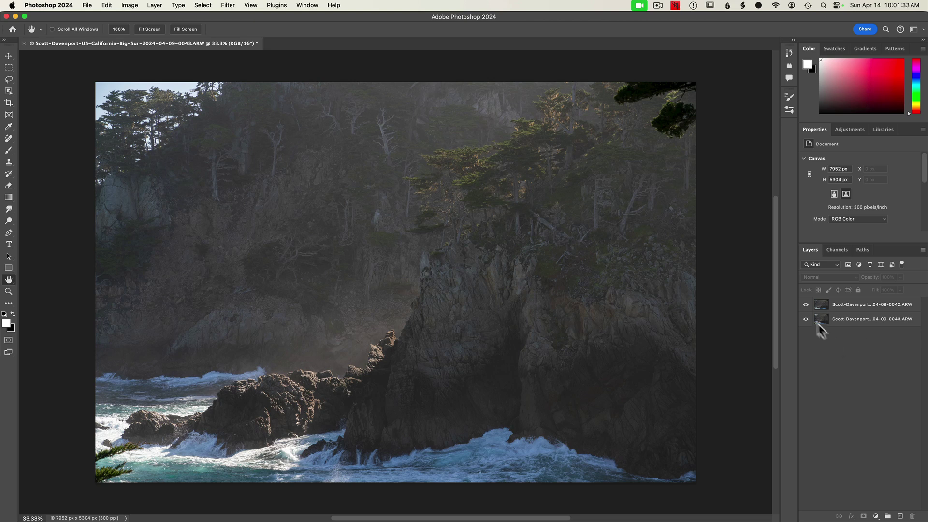
left_click(854, 305)
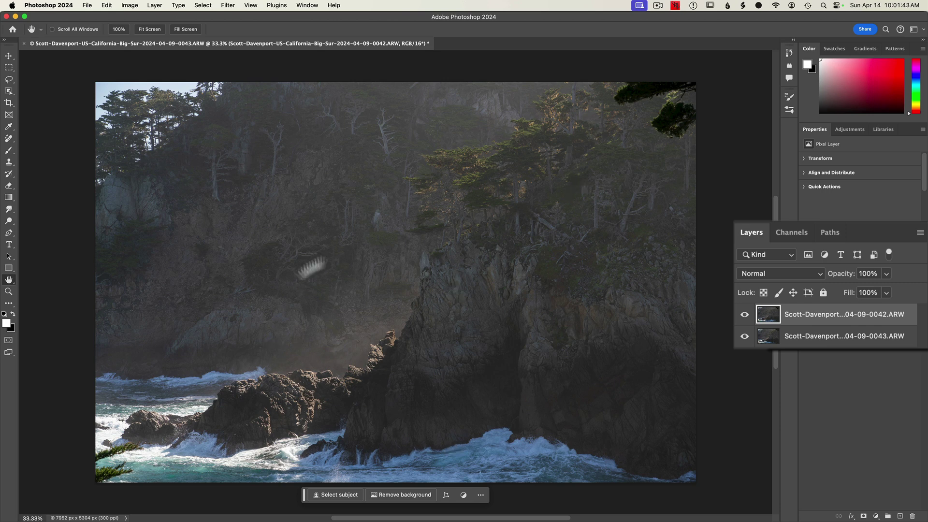
left_click(744, 314)
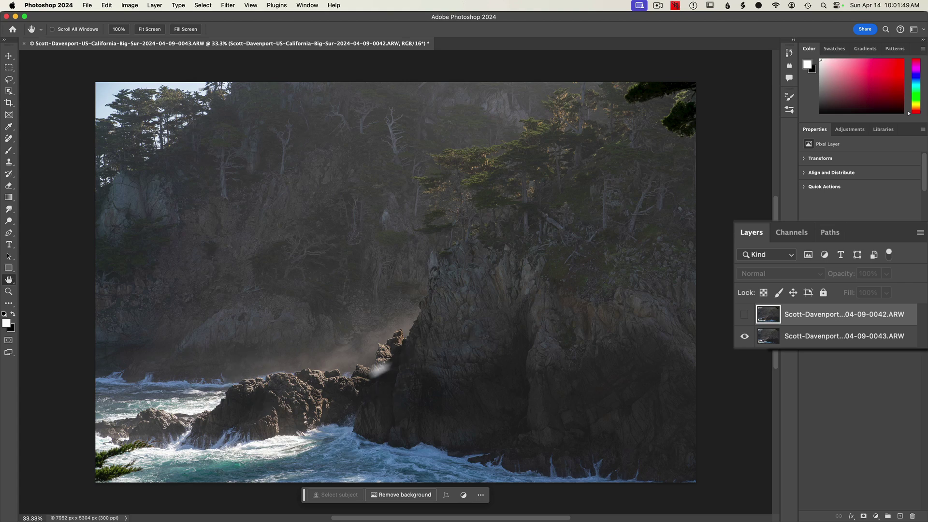
left_click(744, 315)
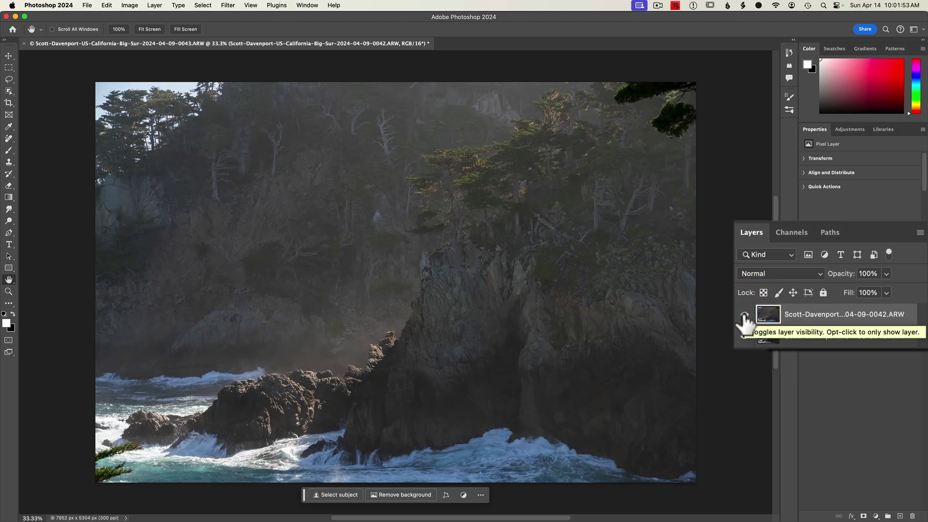
left_click(744, 315)
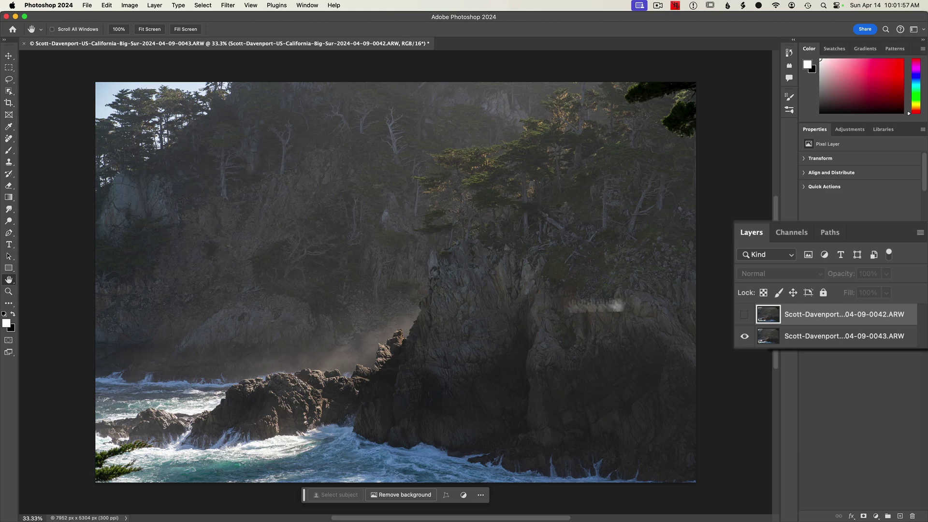
left_click(744, 315)
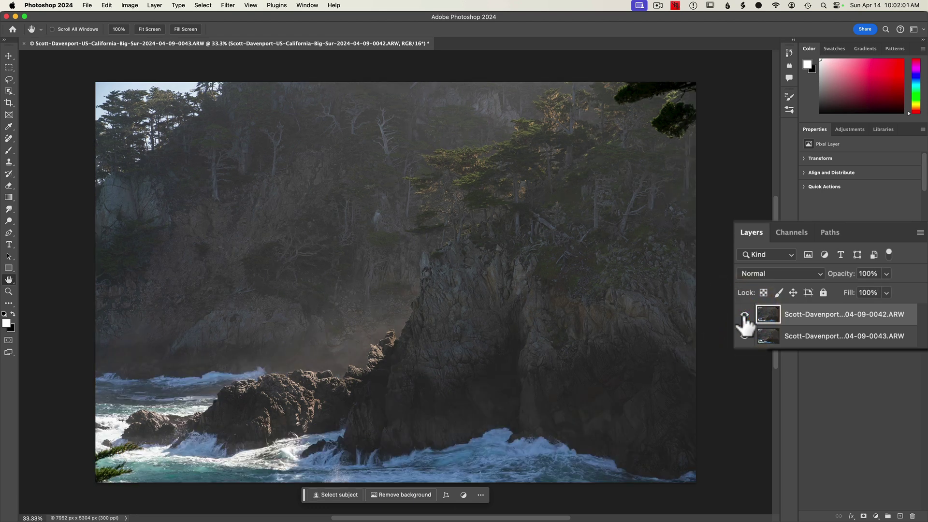
left_click(745, 315)
left_click(744, 315)
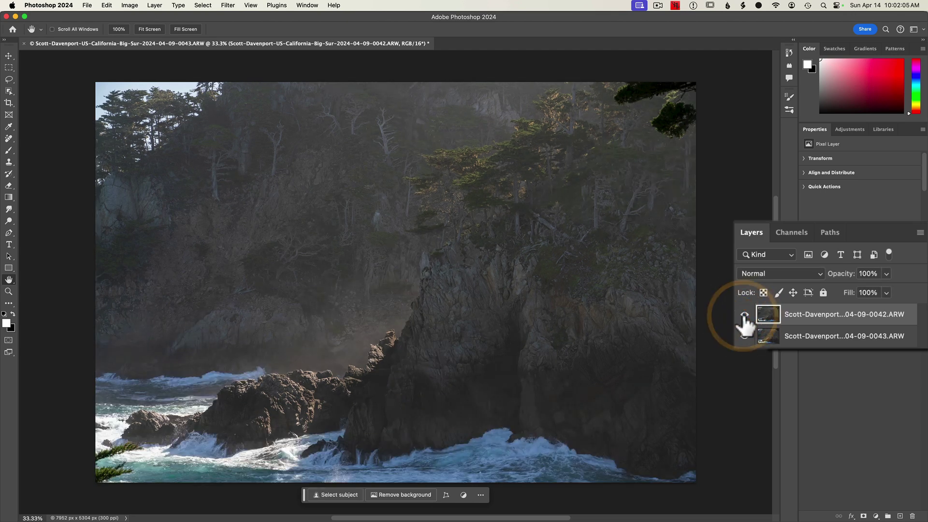
left_click(744, 315)
left_click(744, 315)
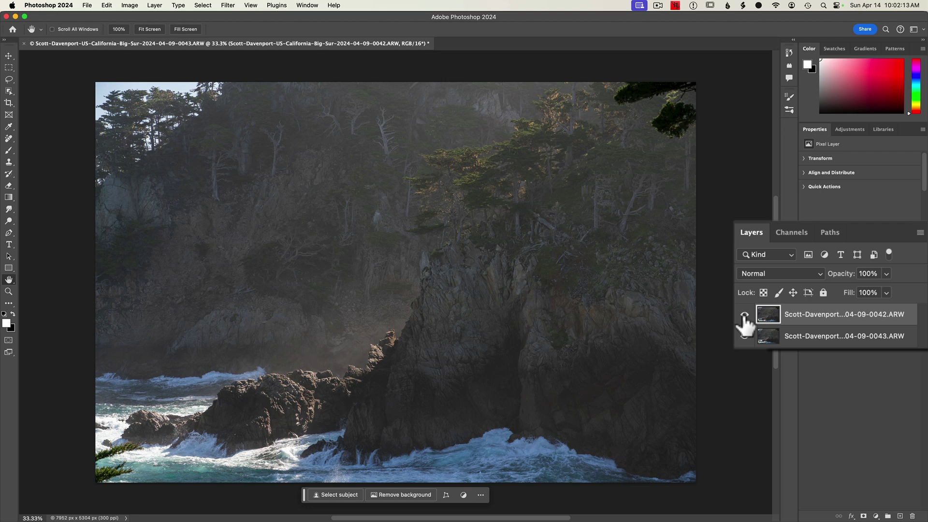
Rename the top layer to 'Ocean'
double_click(803, 315)
type("Ocean")
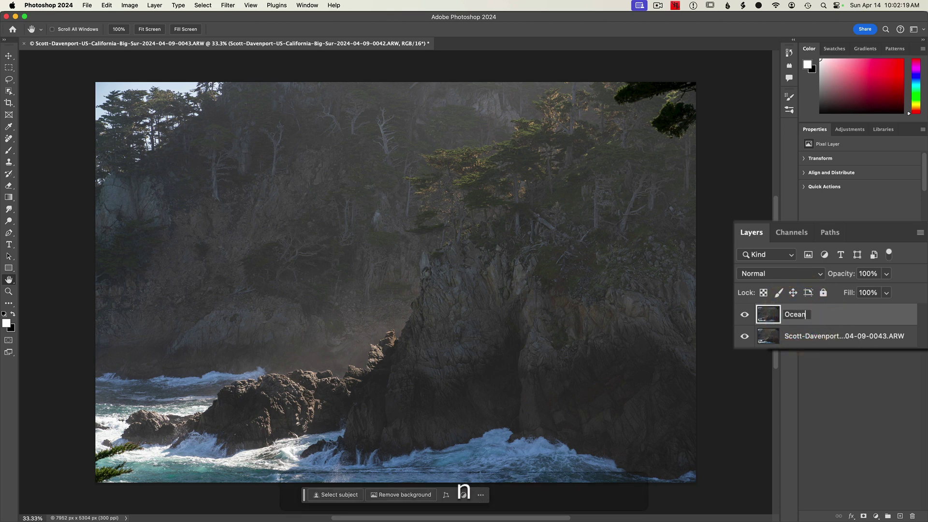
key("Return")
Rename the bottom layer to 'Mist', then show Ocean again and select both layers
left_click(744, 314)
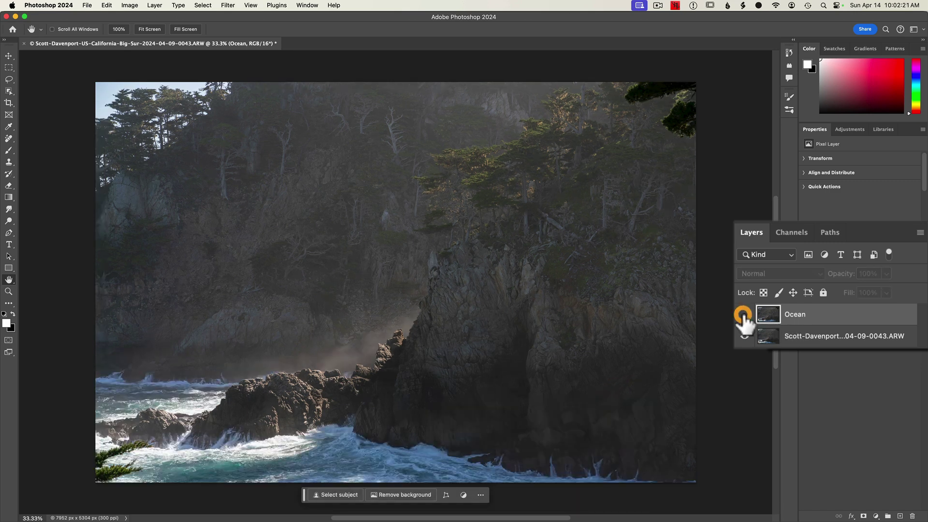
left_click(810, 336)
double_click(809, 337)
type("Mist")
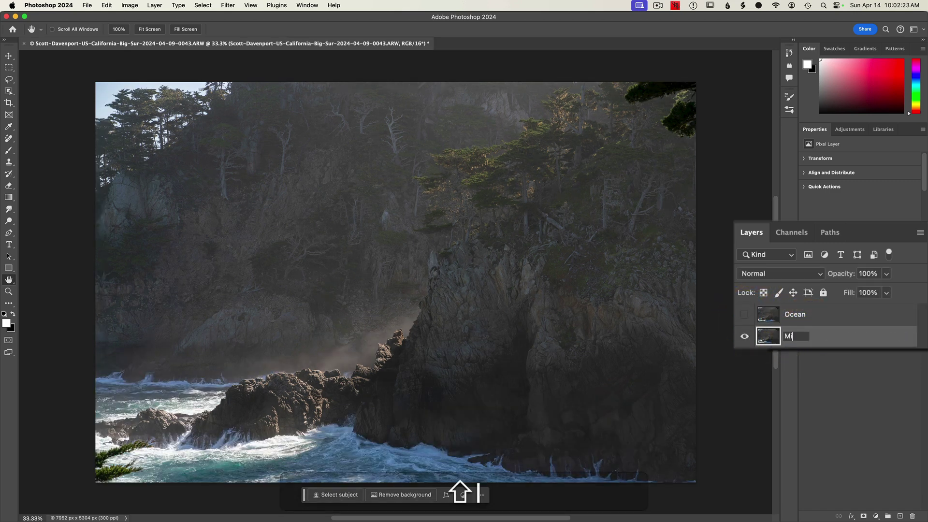
key("Return")
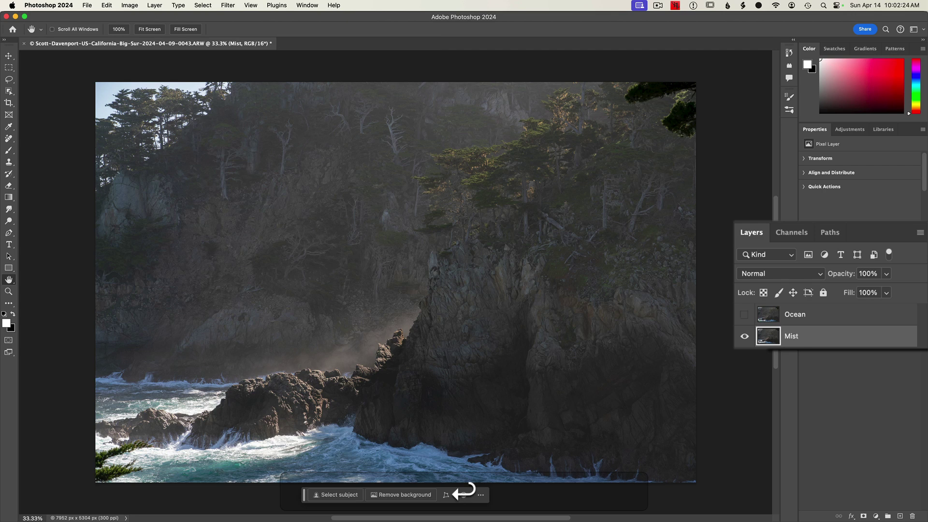
left_click(744, 315)
left_click(798, 316, "shift")
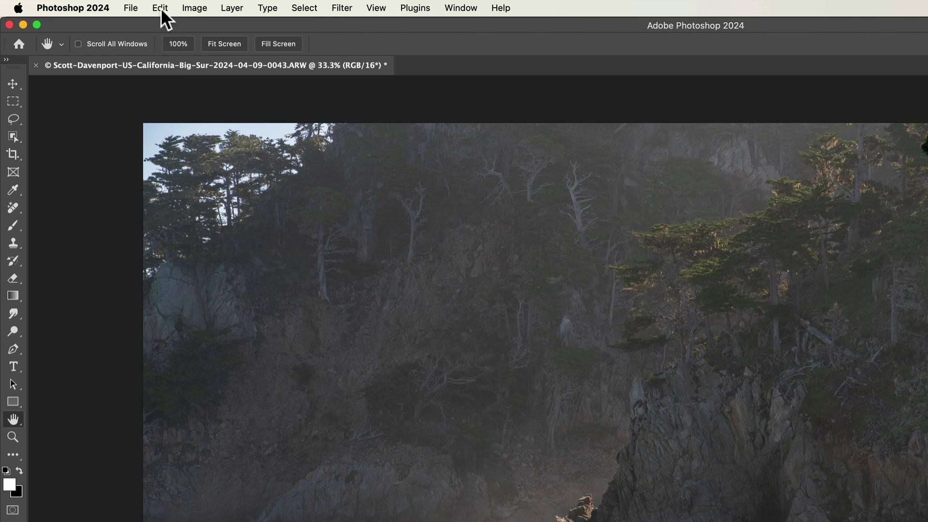
Auto-align the Ocean and Mist layers with Auto projection from the Edit menu
left_click(161, 6)
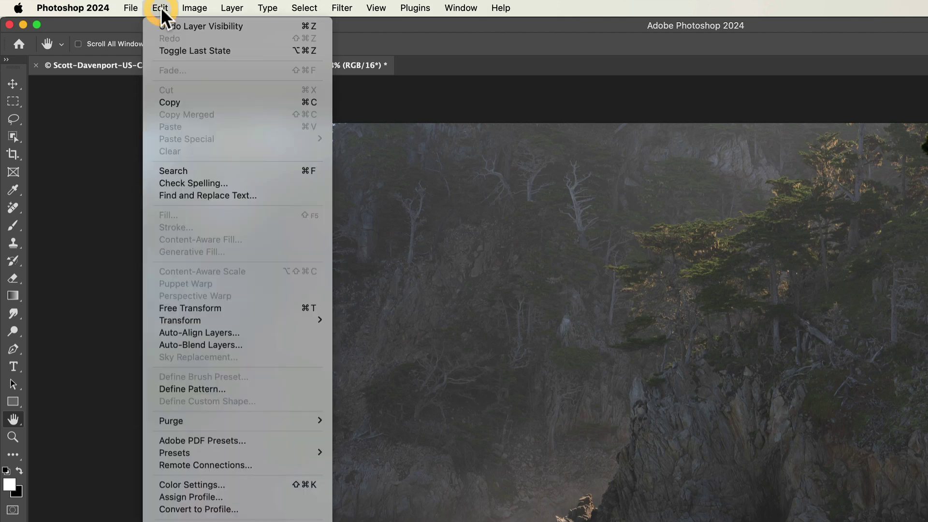
left_click(192, 333)
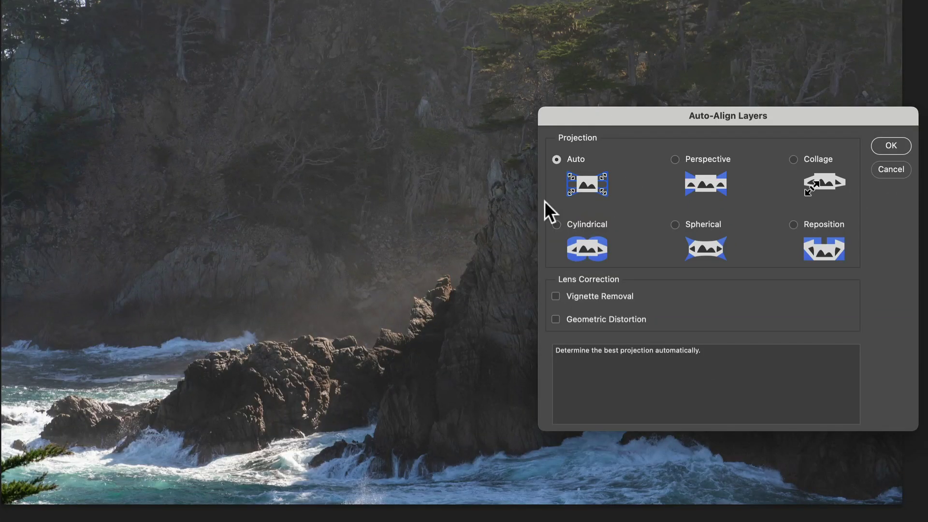
left_click(892, 145)
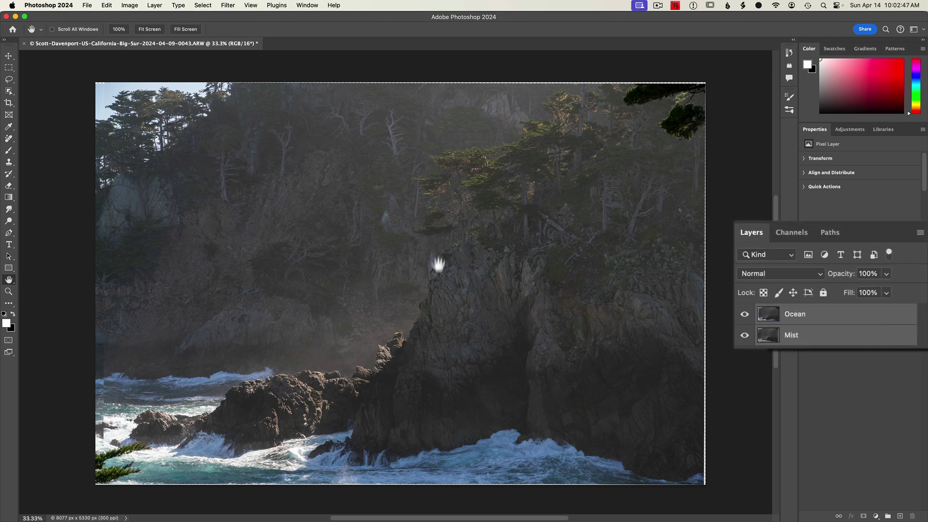
Toggle the Ocean layer's visibility to check the alignment, then hide Mist to view Ocean alone
left_click(744, 315)
left_click(744, 314)
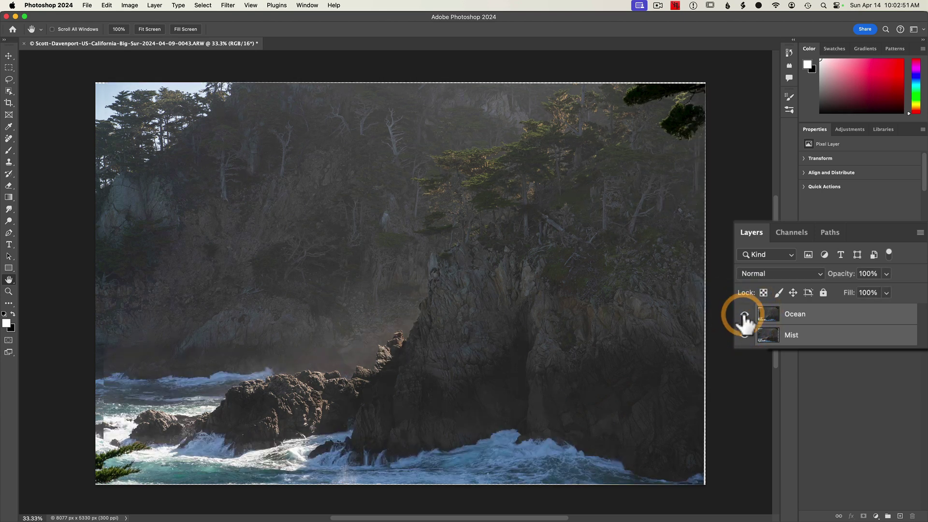
left_click(744, 314)
left_click(744, 314)
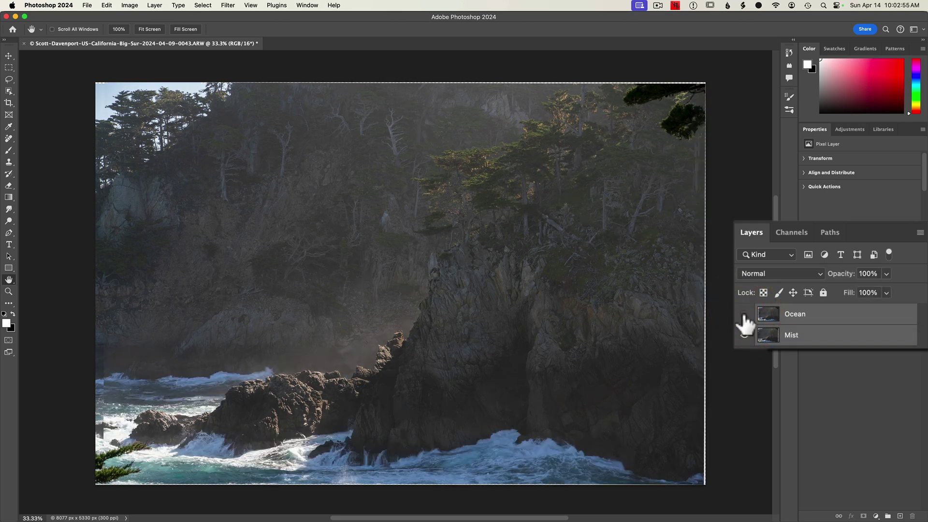
left_click(744, 314)
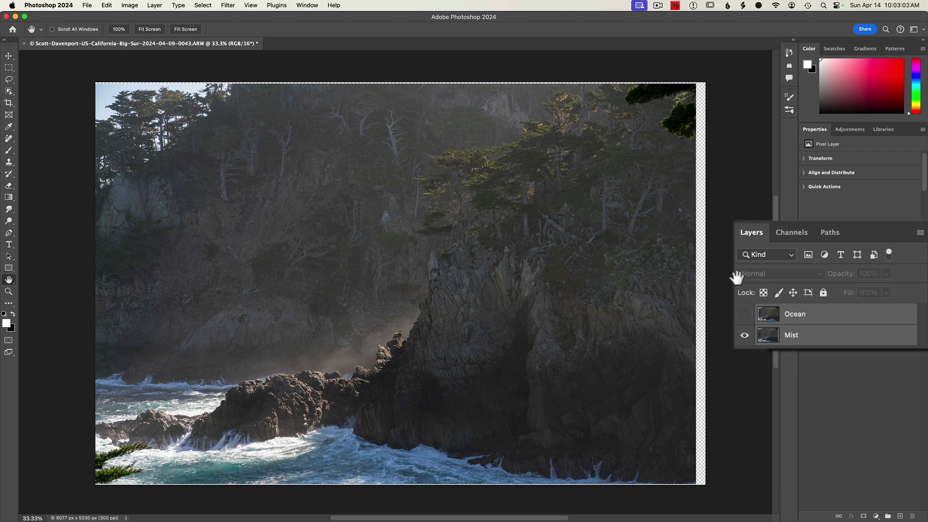
left_click(744, 314)
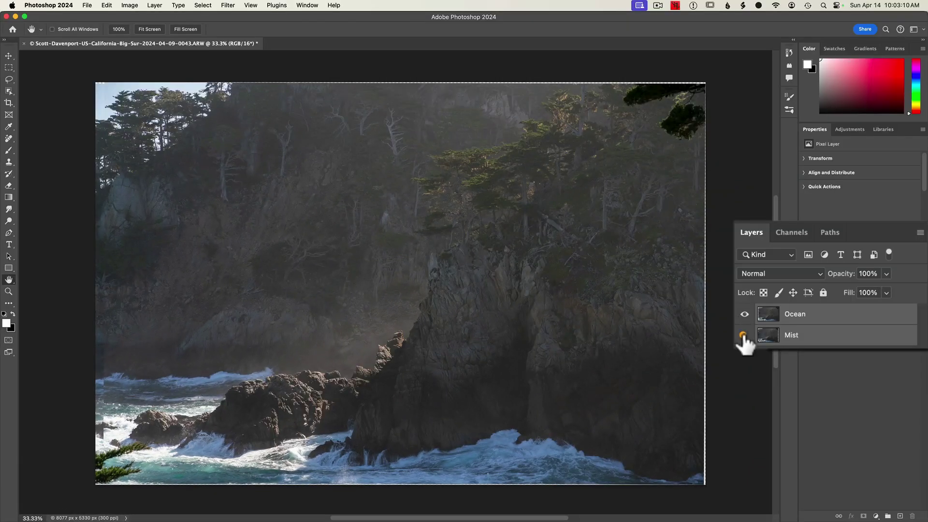
left_click(743, 336)
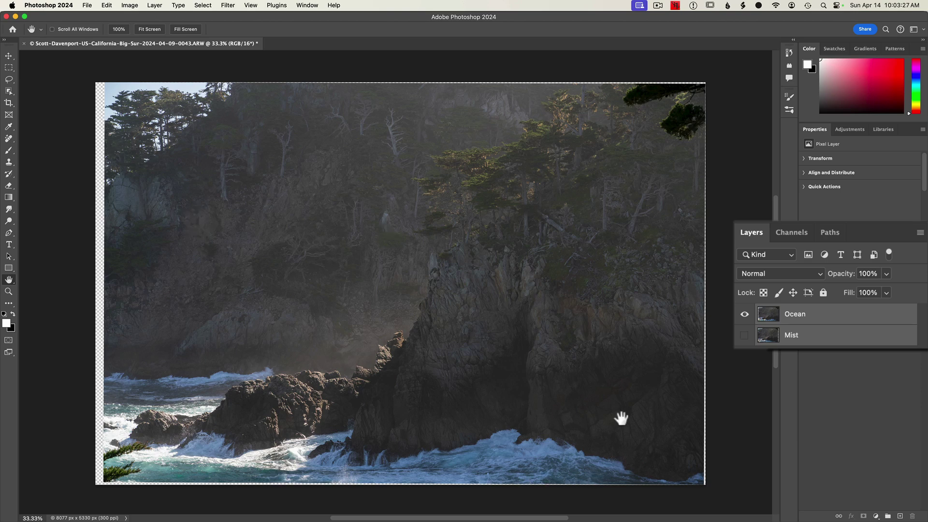
Turn Mist back on and toggle Ocean repeatedly to compare shots, leaving both visible
left_click(745, 335)
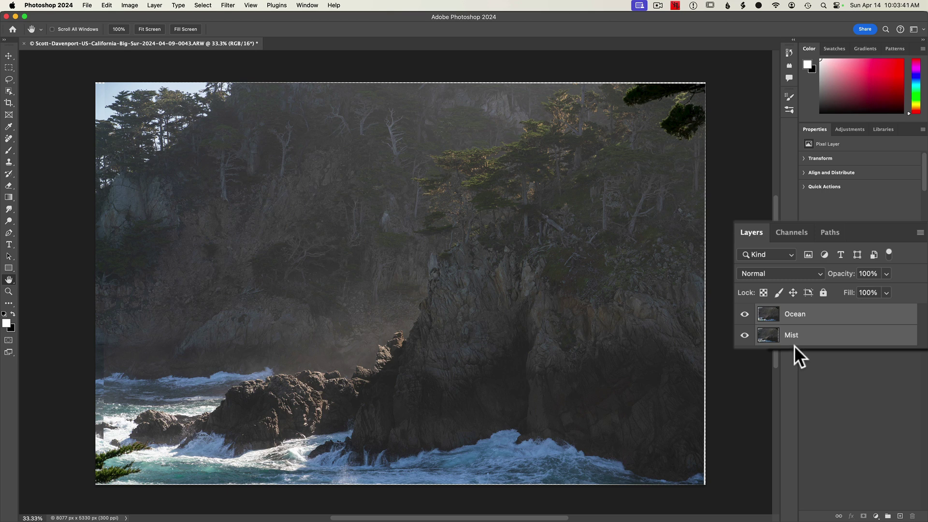
left_click(744, 314)
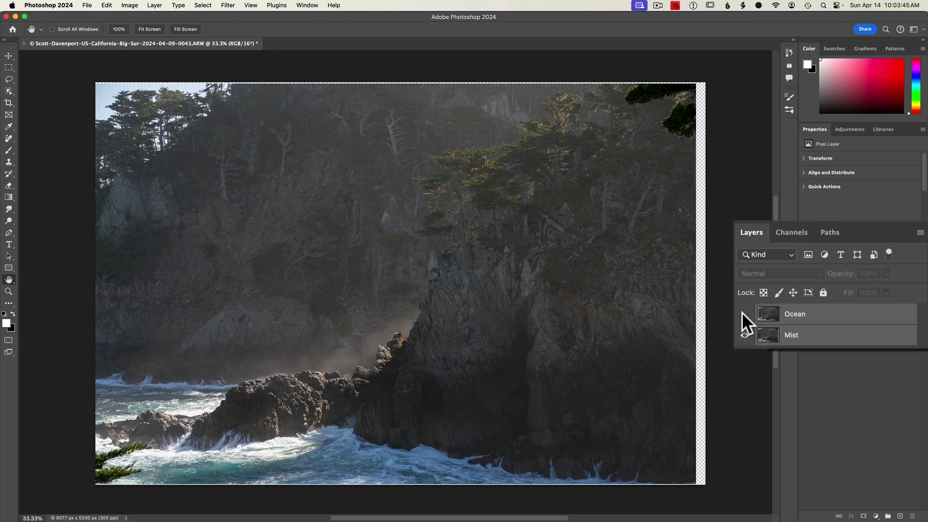
left_click(744, 314)
left_click(744, 314)
left_click(744, 314)
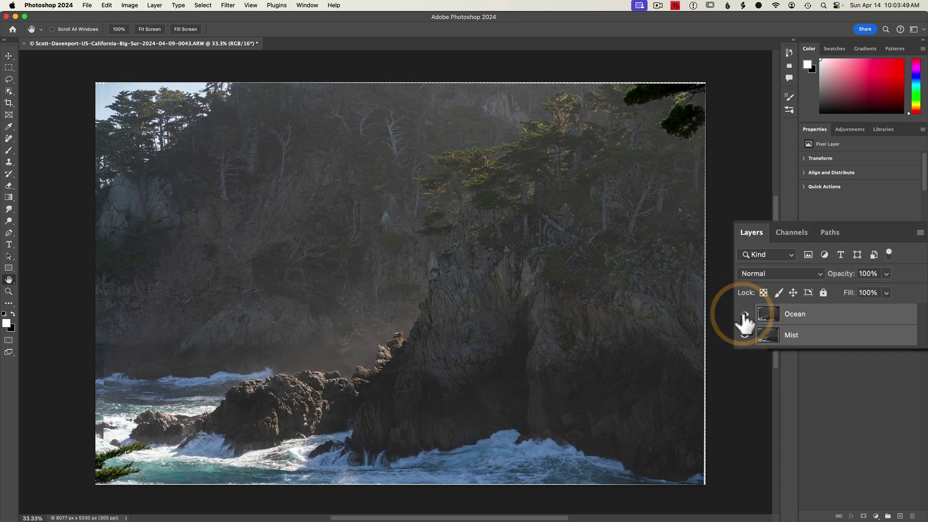
left_click(744, 314)
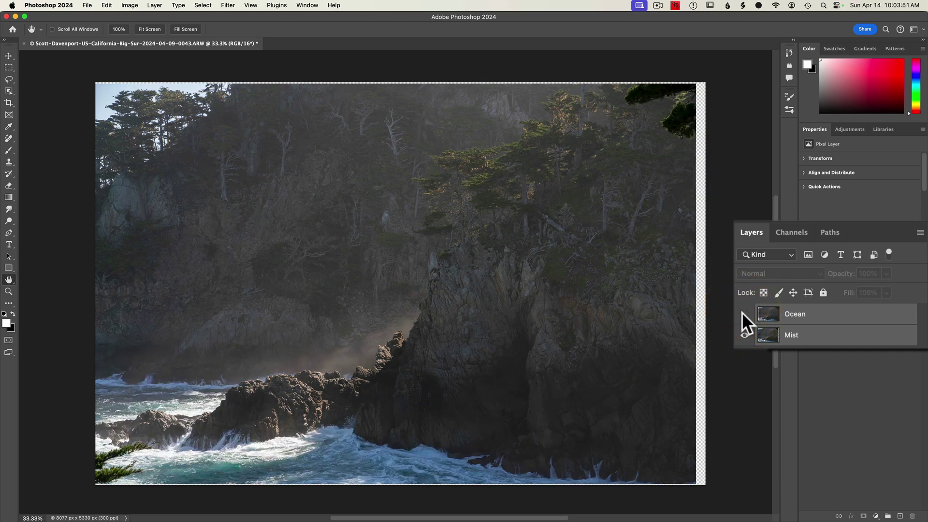
left_click(744, 314)
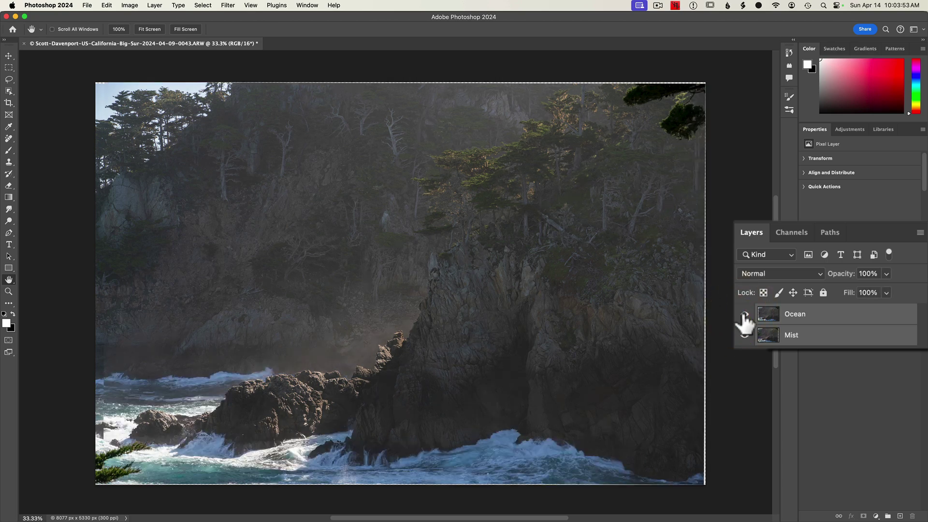
left_click(743, 315)
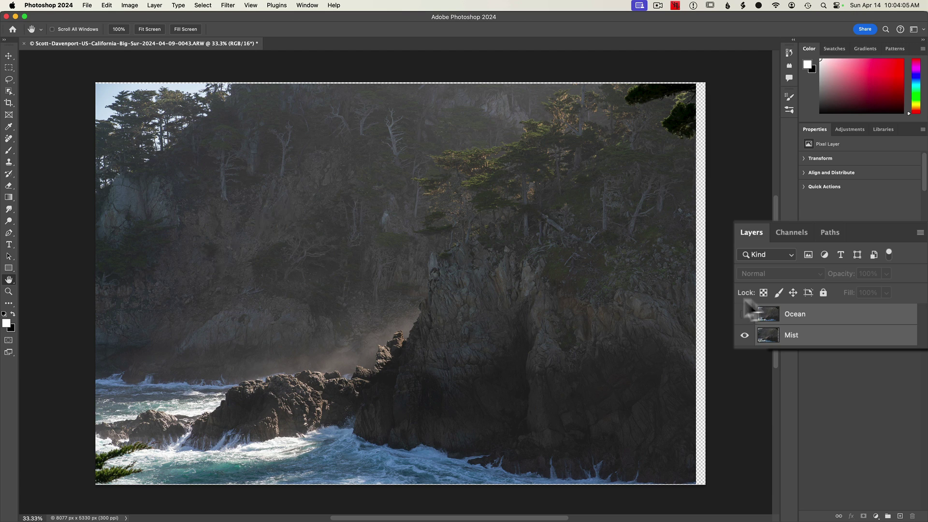
left_click(744, 314)
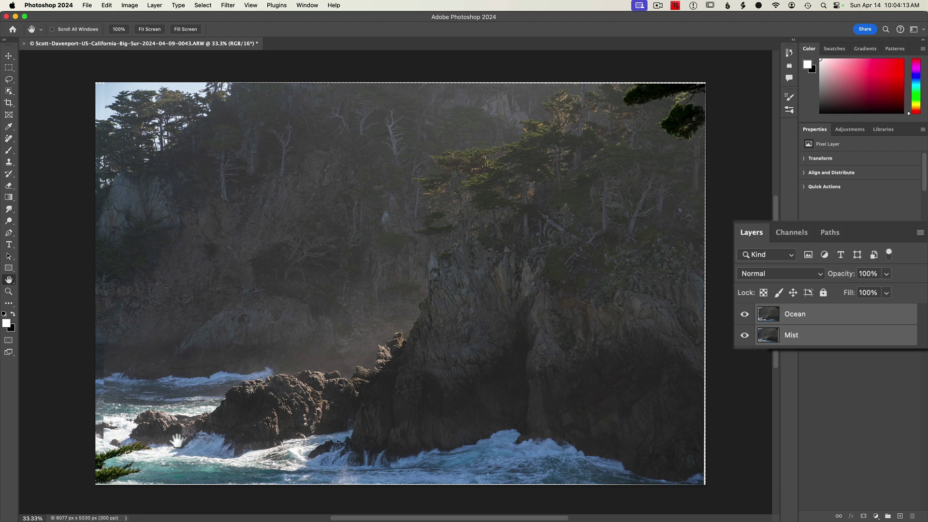
Add a layer mask to the Ocean layer and invert it to black, hiding Ocean
left_click(771, 315)
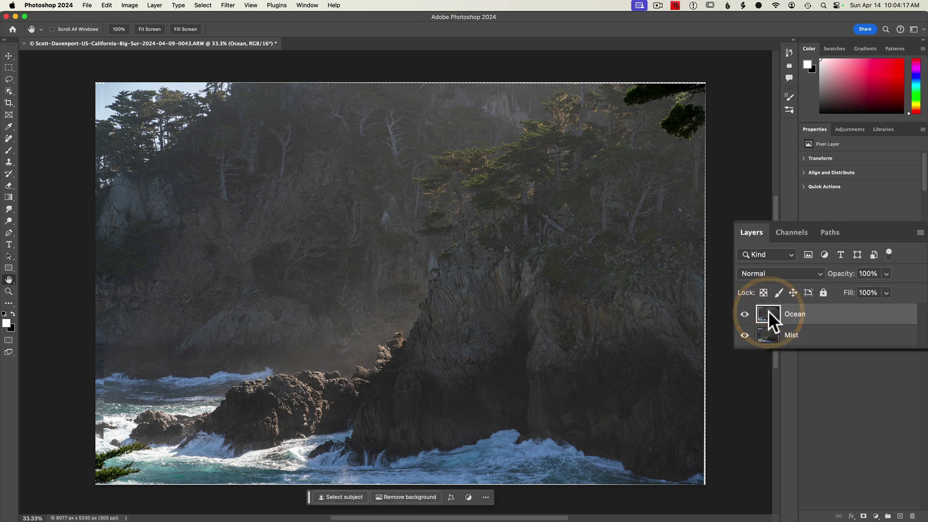
left_click(864, 516)
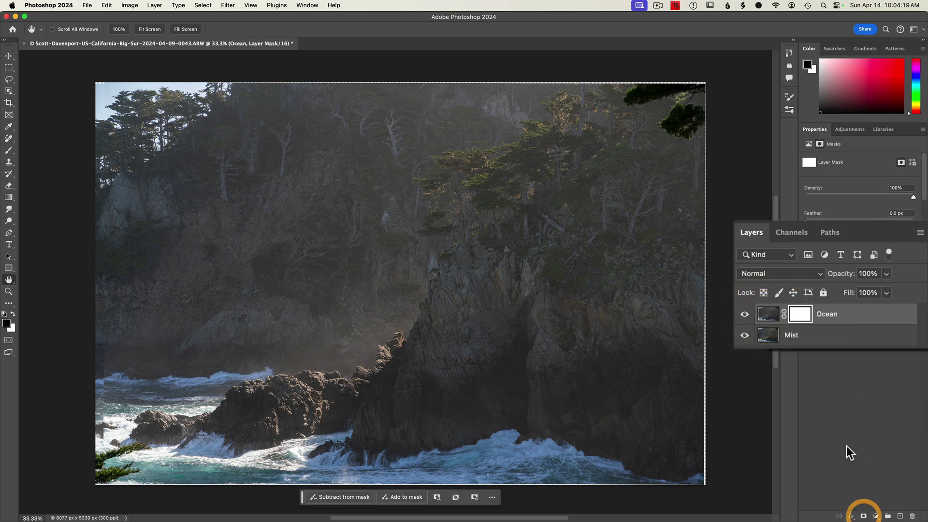
key("super+i")
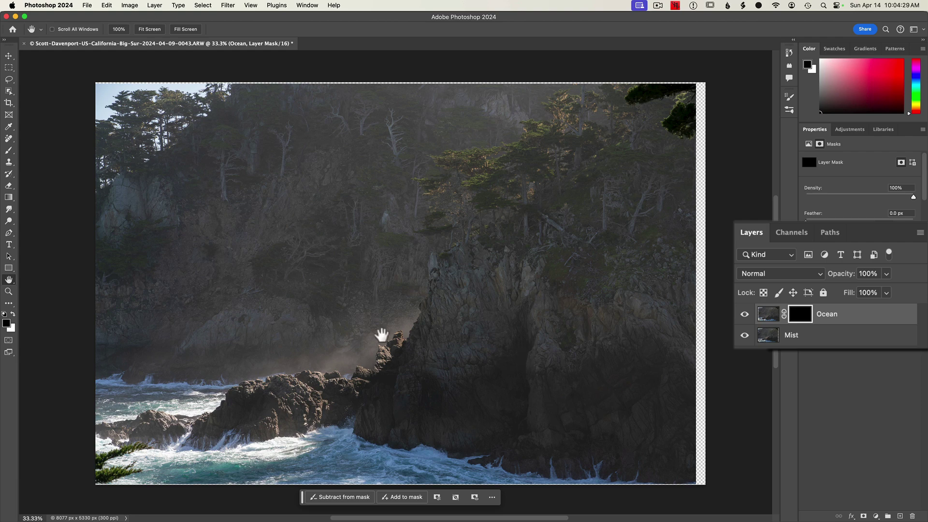
Switch to the Brush tool and enlarge the brush size
key("b")
scroll(276, 306, "down", 2)
scroll(276, 306, "up", 2)
key("bracketright")
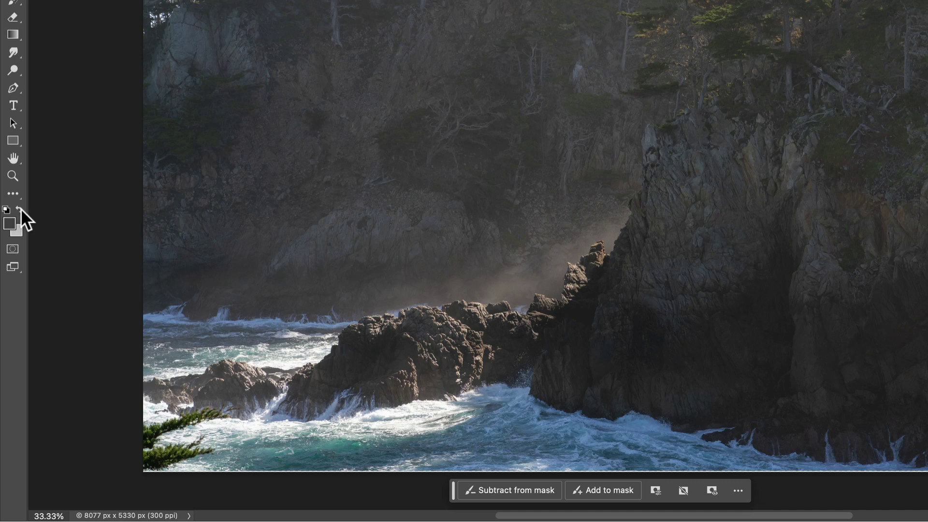
Paint white on the Ocean mask along the waterline, then use a smaller brush at the cliff base
left_click(21, 209)
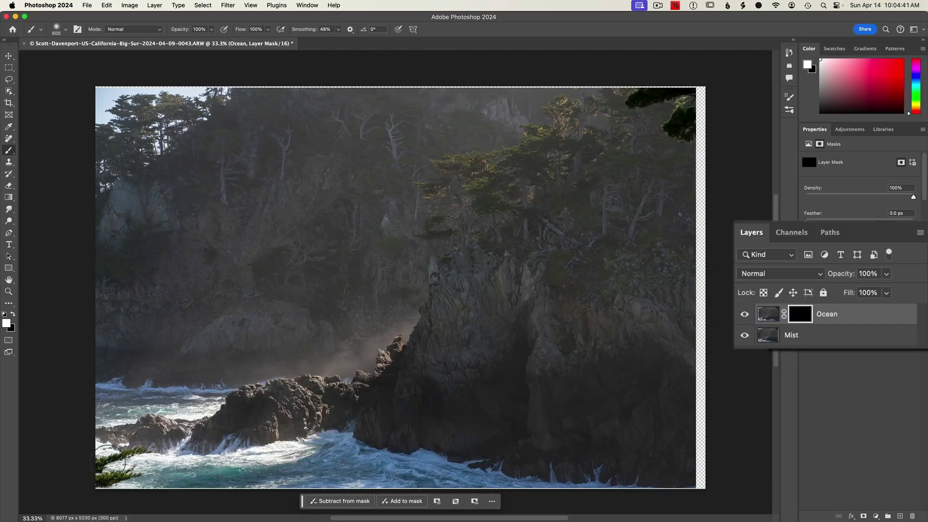
mouse_move(107, 461)
left_mouse_down()
mouse_move(249, 455)
mouse_move(263, 453)
mouse_move(249, 446)
mouse_move(292, 421)
mouse_move(399, 408)
mouse_move(387, 386)
mouse_move(362, 403)
mouse_move(326, 464)
mouse_move(266, 442)
mouse_move(84, 466)
mouse_move(35, 449)
mouse_move(20, 459)
mouse_move(152, 470)
mouse_move(375, 416)
mouse_move(357, 427)
mouse_move(530, 397)
mouse_move(495, 394)
mouse_move(674, 379)
mouse_move(622, 400)
mouse_move(650, 391)
mouse_move(514, 414)
mouse_move(571, 421)
mouse_move(489, 427)
mouse_move(491, 446)
mouse_move(713, 437)
mouse_move(666, 452)
mouse_move(879, 460)
mouse_move(821, 468)
mouse_move(606, 444)
mouse_move(779, 471)
mouse_move(731, 461)
mouse_move(783, 430)
left_mouse_up()
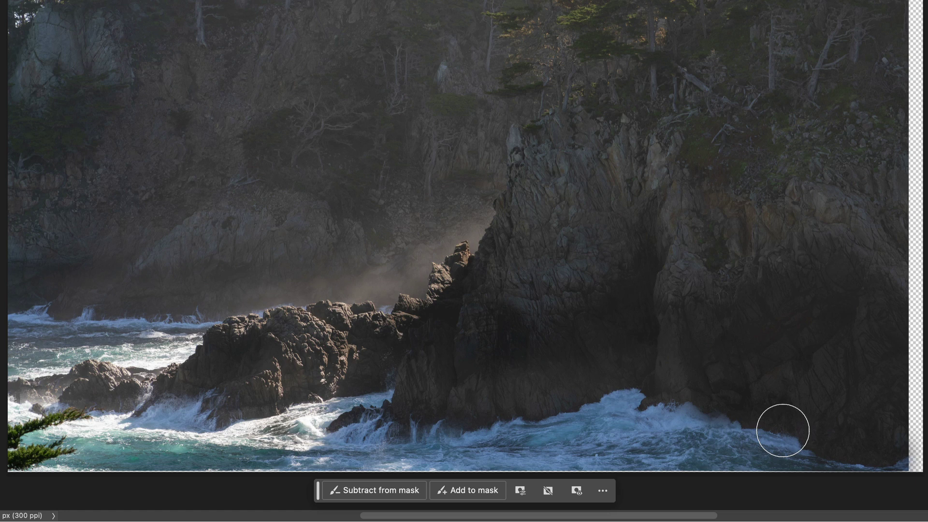
key("super+z")
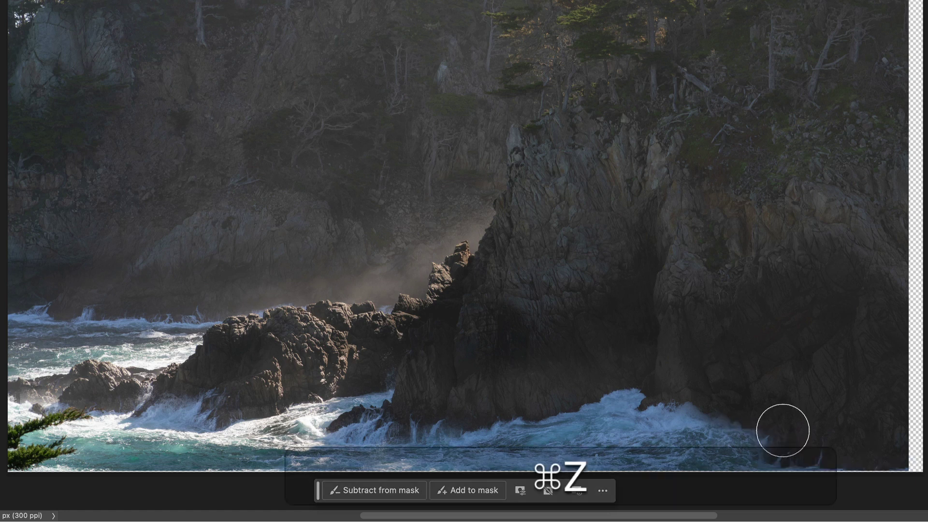
key("super+z")
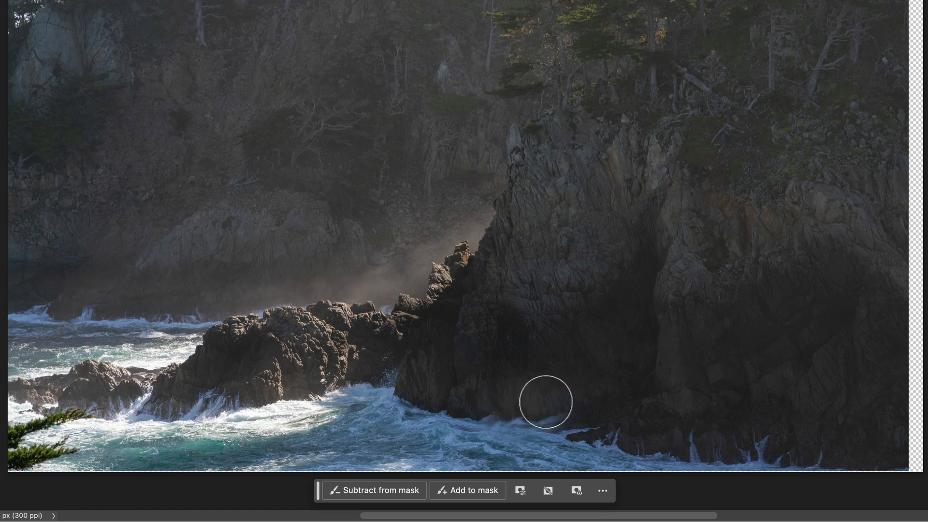
mouse_move(464, 410)
left_mouse_down()
mouse_move(237, 406)
mouse_move(371, 409)
mouse_move(324, 440)
mouse_move(426, 417)
mouse_move(375, 458)
mouse_move(207, 417)
mouse_move(126, 444)
mouse_move(24, 440)
mouse_move(24, 425)
mouse_move(13, 433)
mouse_move(2, 416)
mouse_move(33, 440)
mouse_move(73, 447)
left_mouse_up()
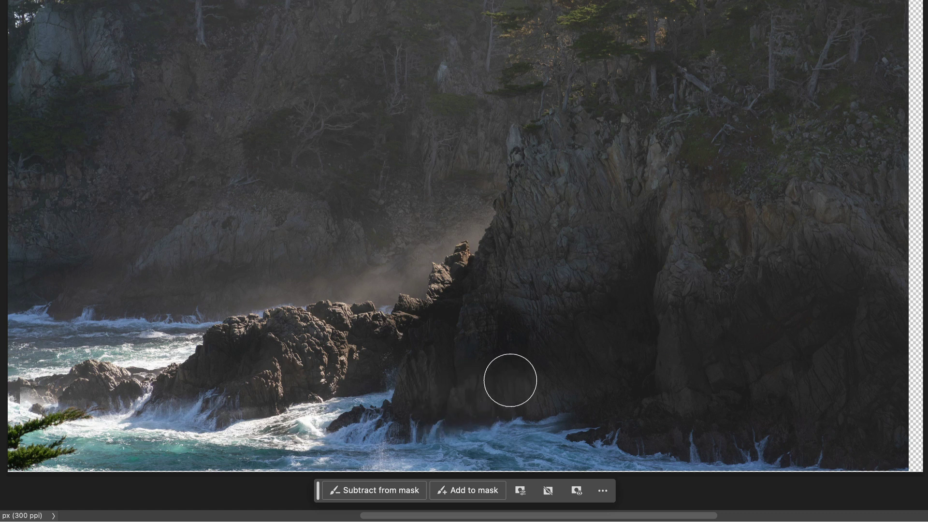
key("bracketleft")
key("bracketleft")
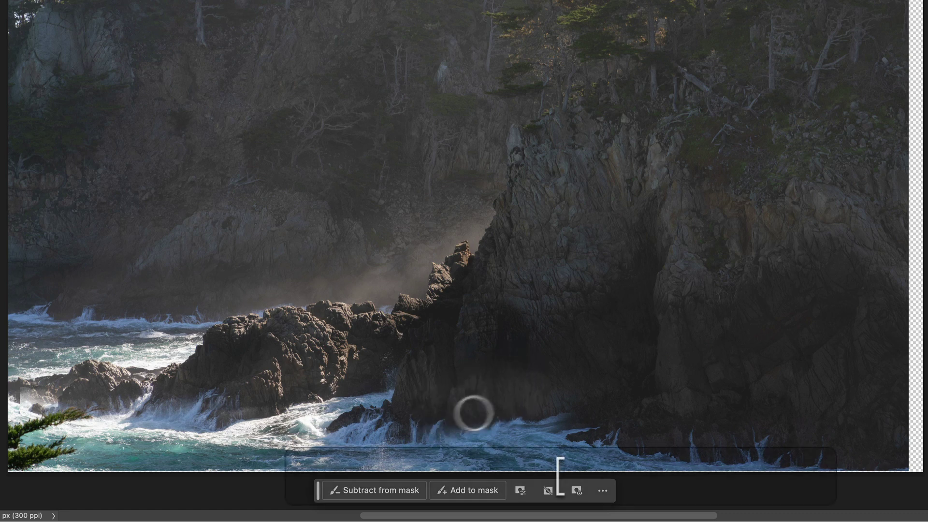
left_click(450, 388)
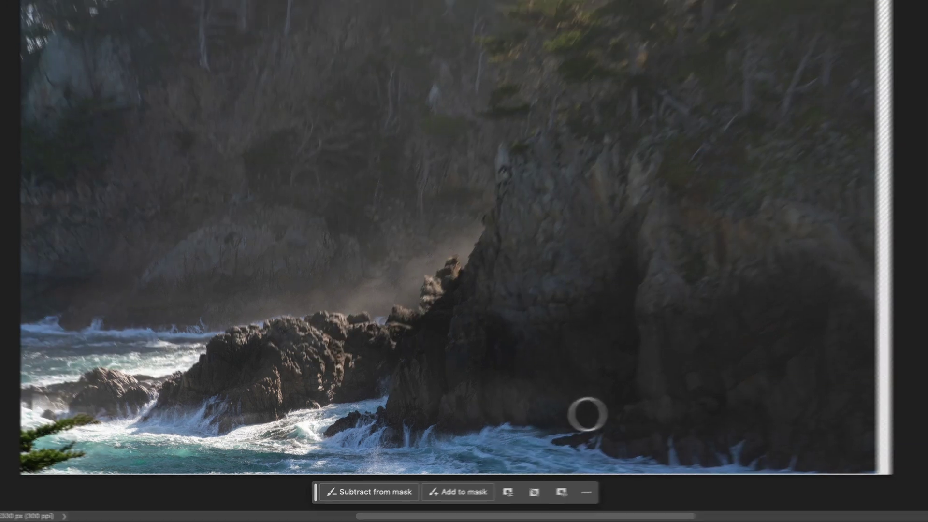
Paint one more spot at the cliff base to reveal more of the Ocean layer
left_click(581, 401)
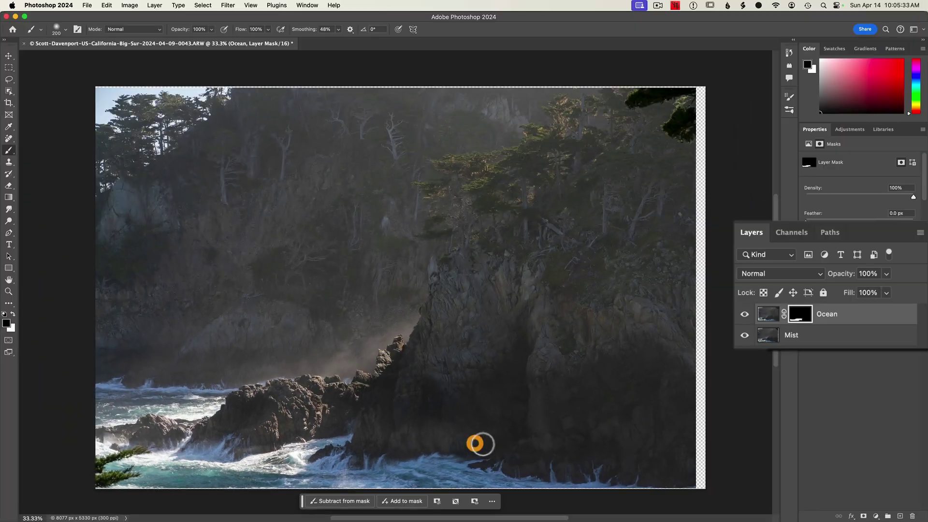